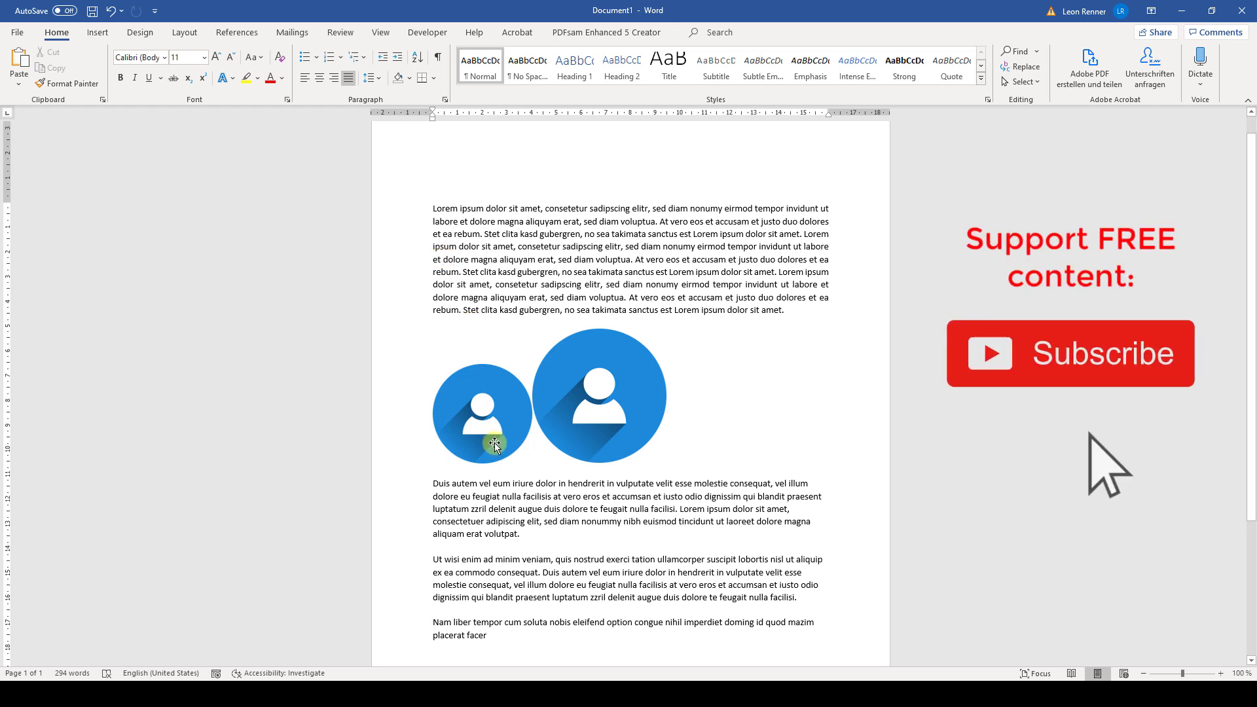
- Select the smaller user icon and show its Picture Format tools
left_click(486, 421)
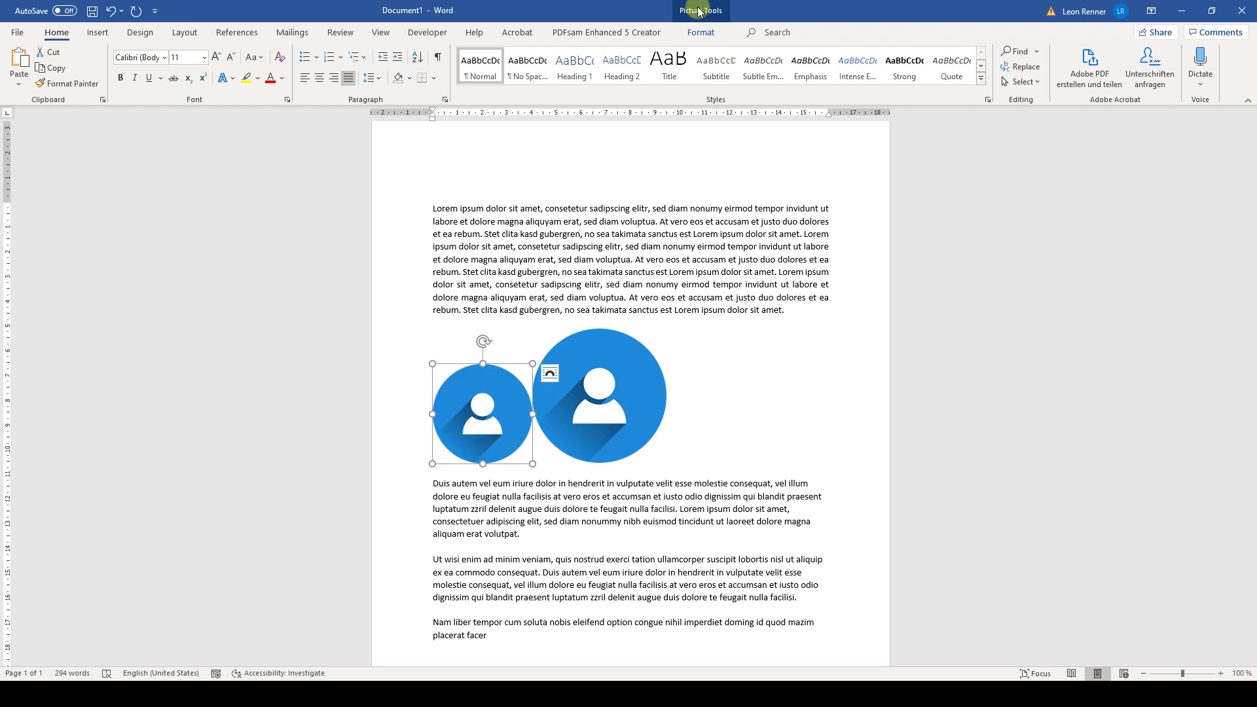
left_click(700, 33)
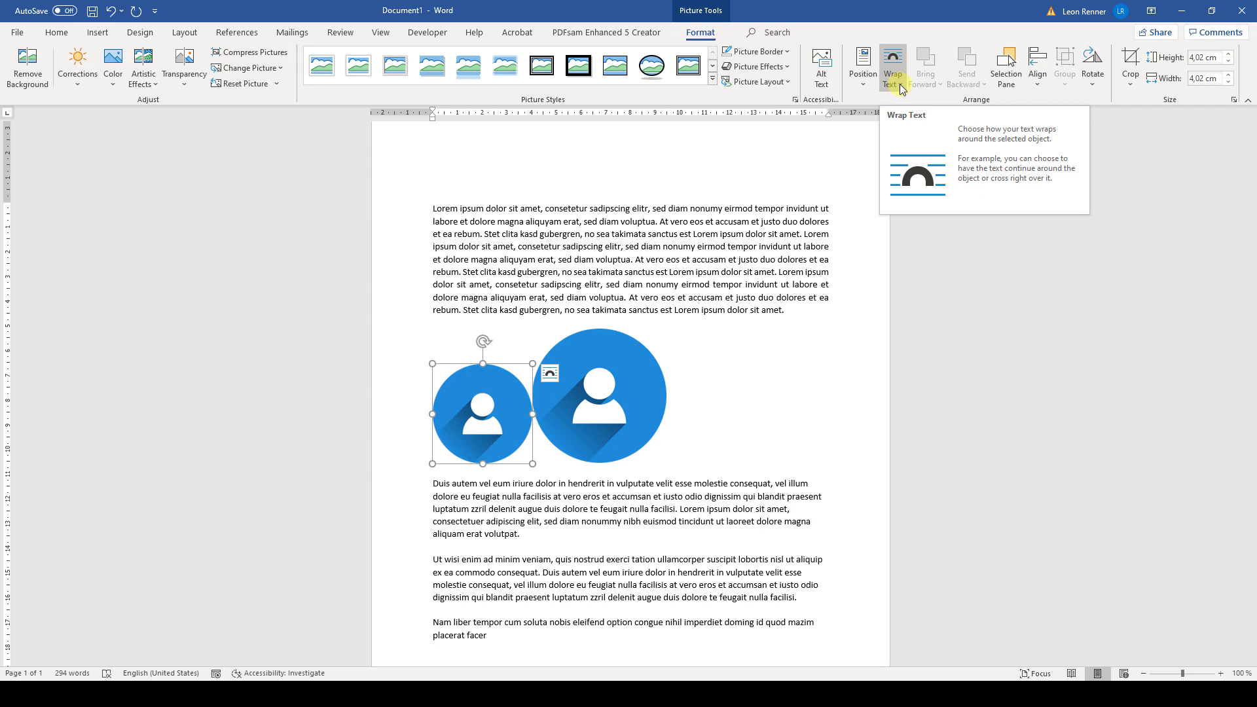
- Set the smaller and larger user icons to Top and Bottom text wrapping
left_click(551, 374)
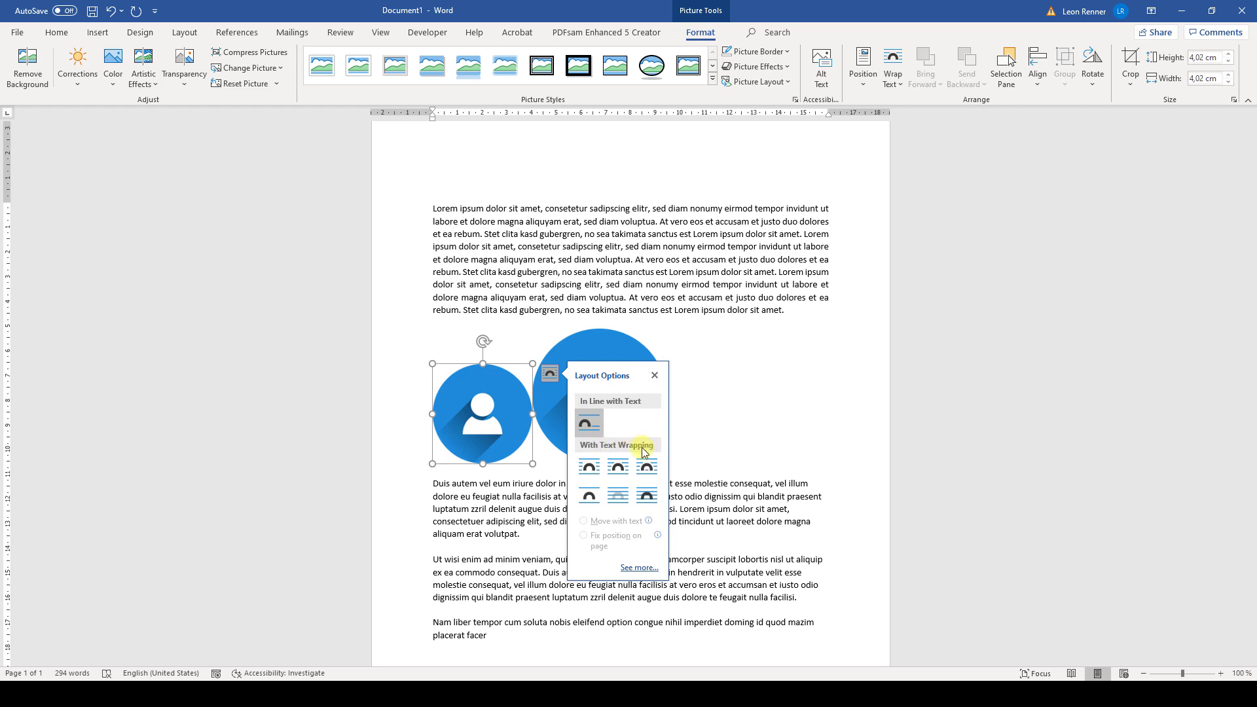
left_click(591, 498)
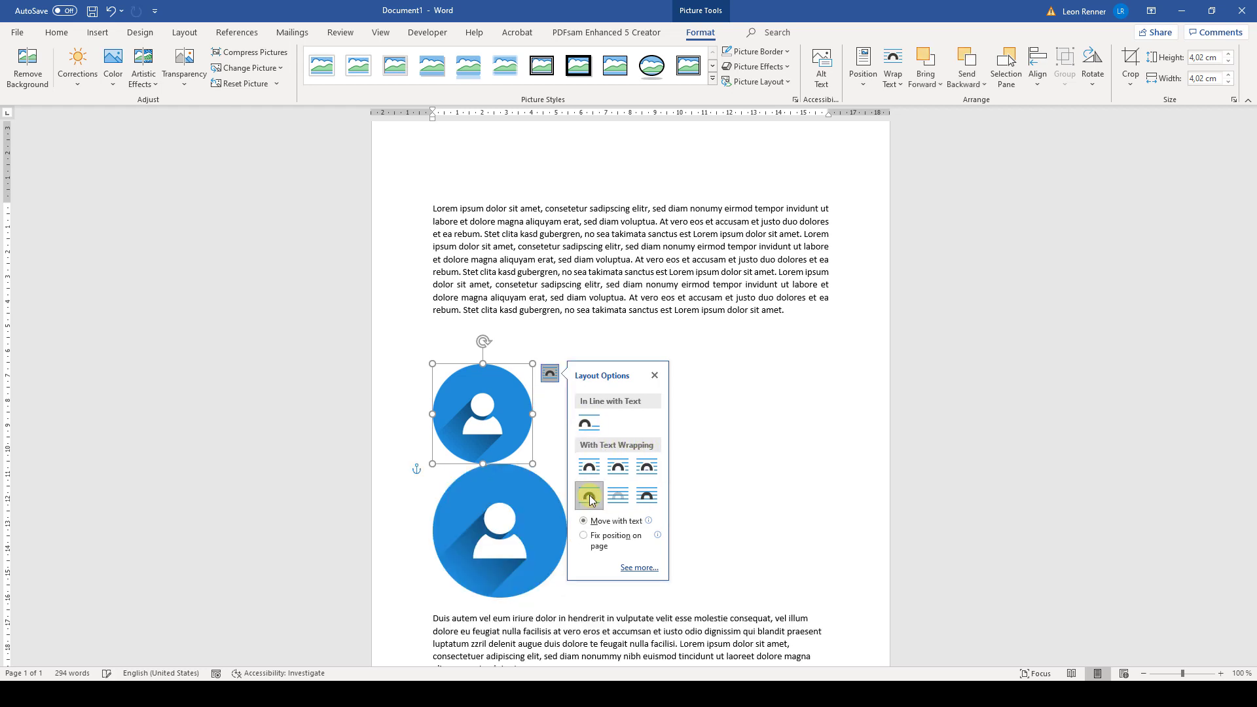
left_click(519, 521)
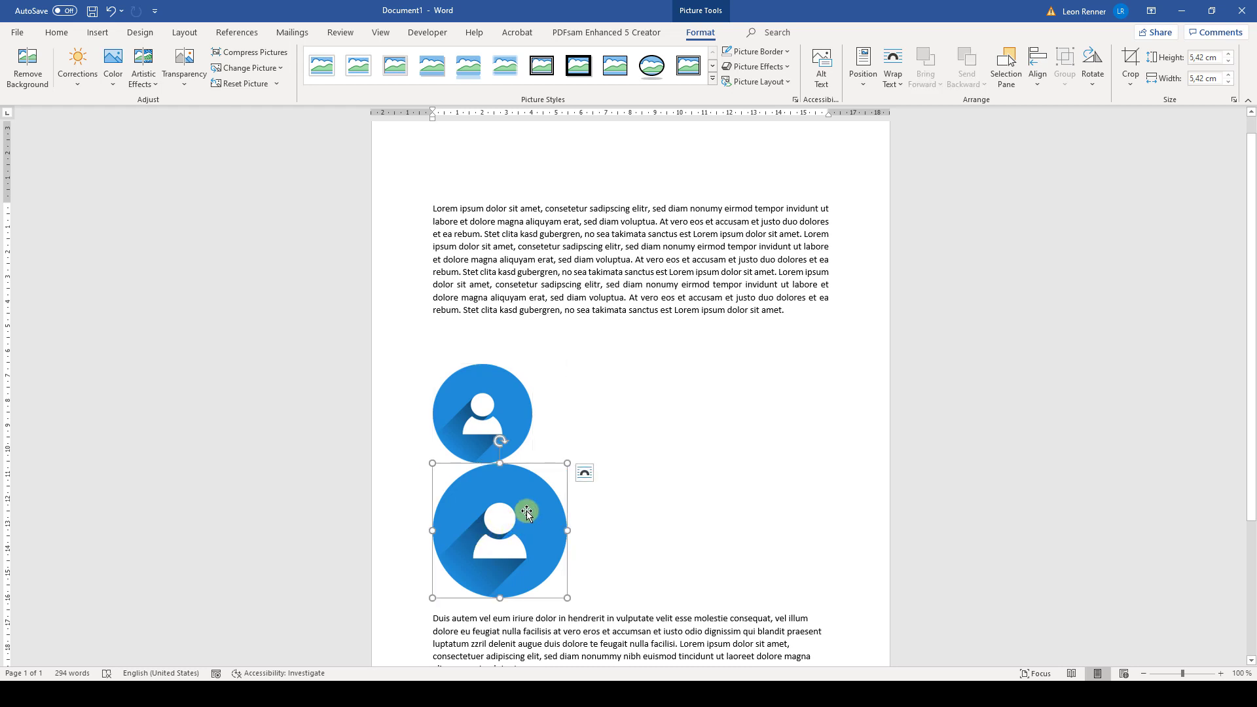
left_click(584, 475)
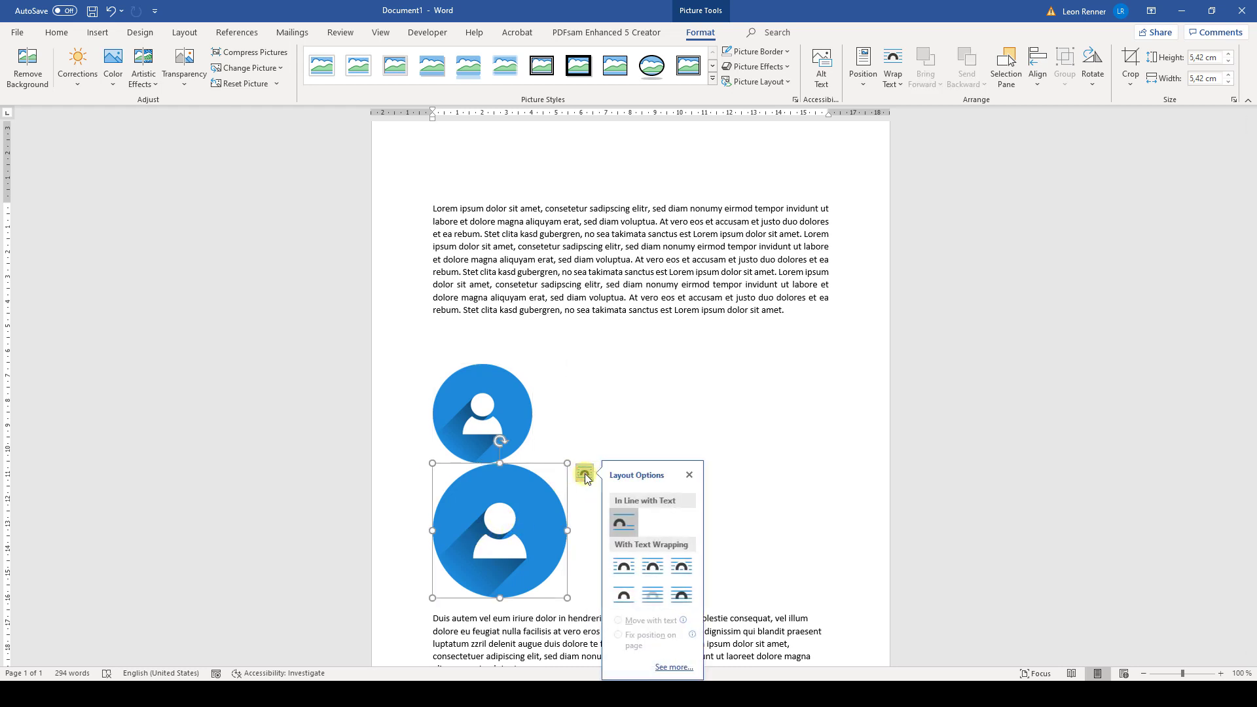
left_click(625, 599)
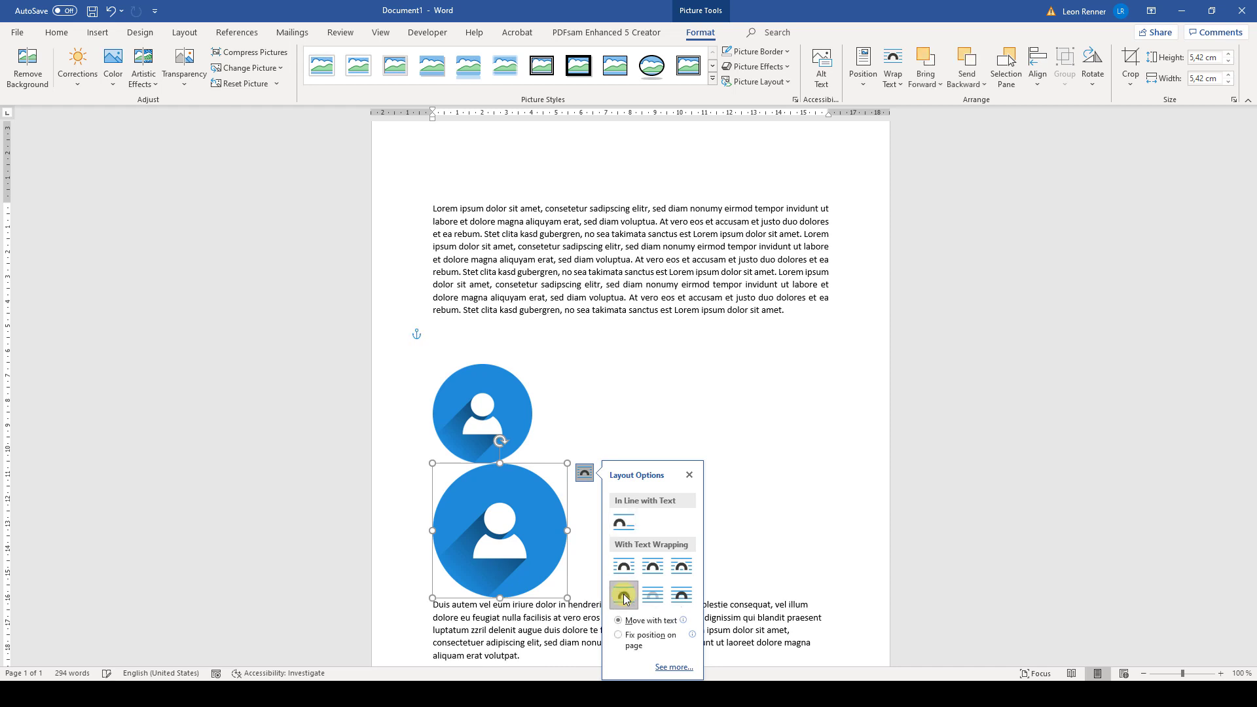
- Drag the larger icon up beside the smaller one and nudge the smaller icon right
mouse_move(480, 531)
left_mouse_down()
mouse_move(611, 449)
mouse_move(629, 387)
left_mouse_up()
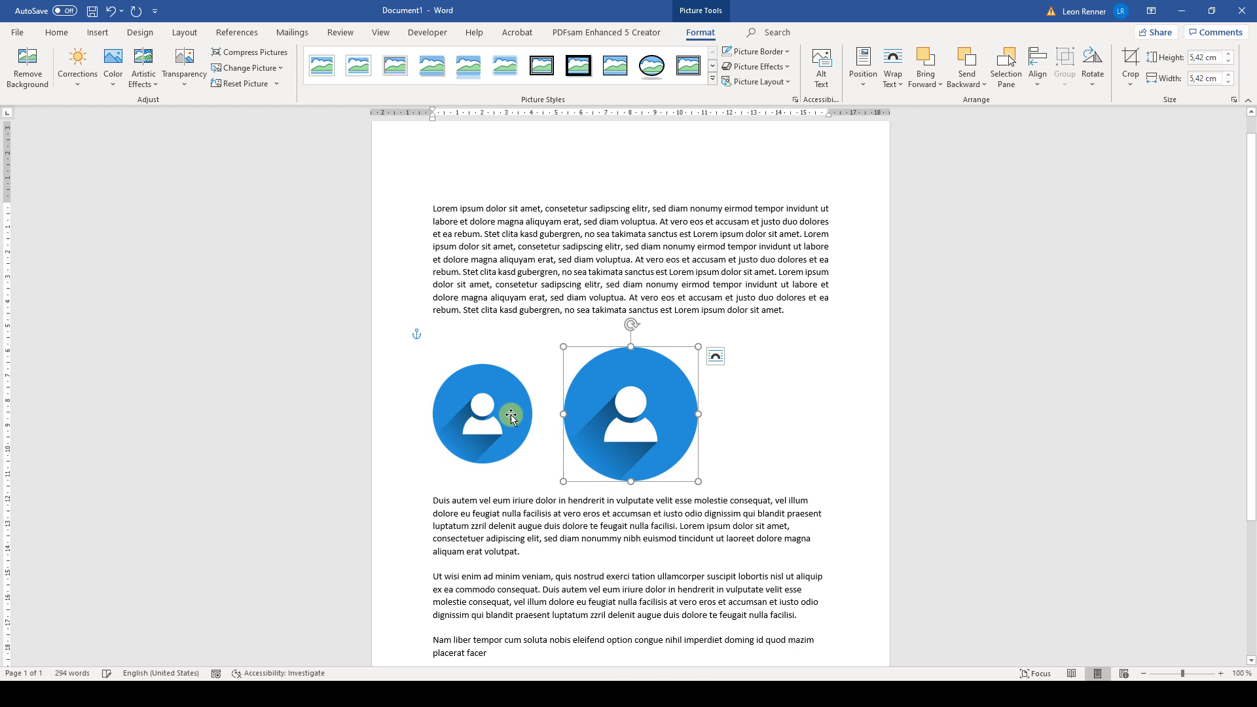
left_click_drag(512, 415, 505, 406)
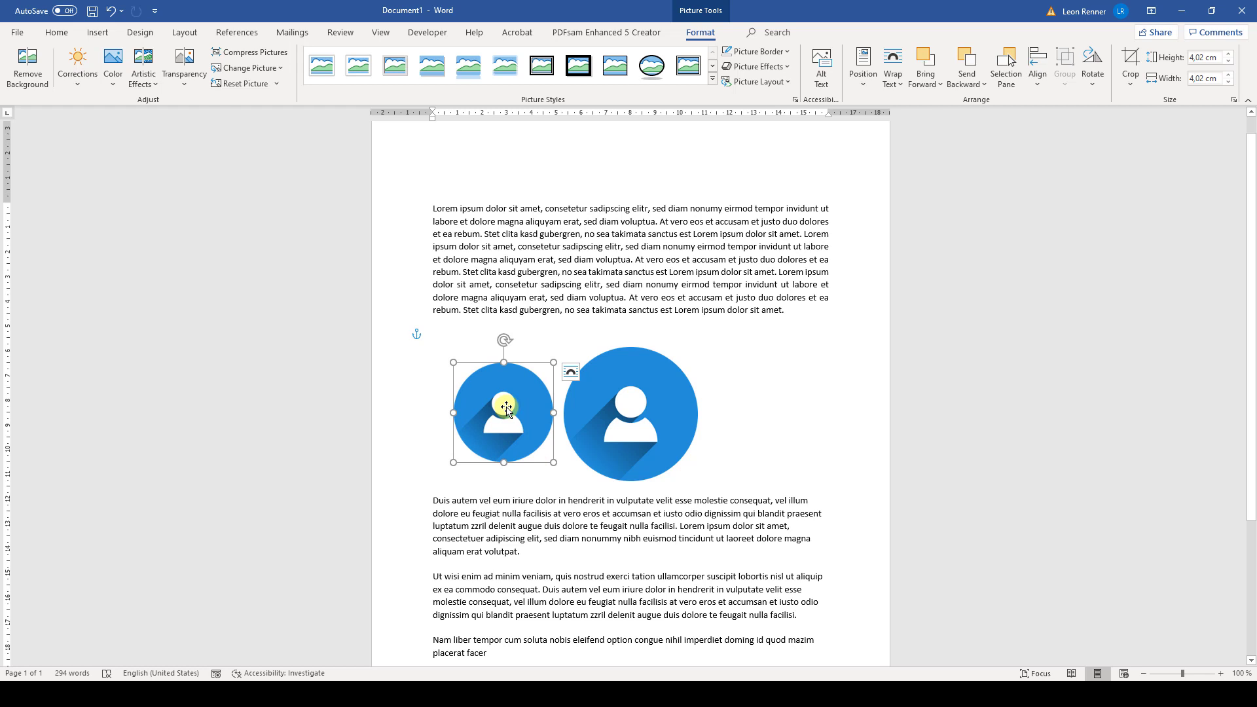
- Group both selected icons into one object and move it up into the first paragraph
left_click(631, 420, "ctrl")
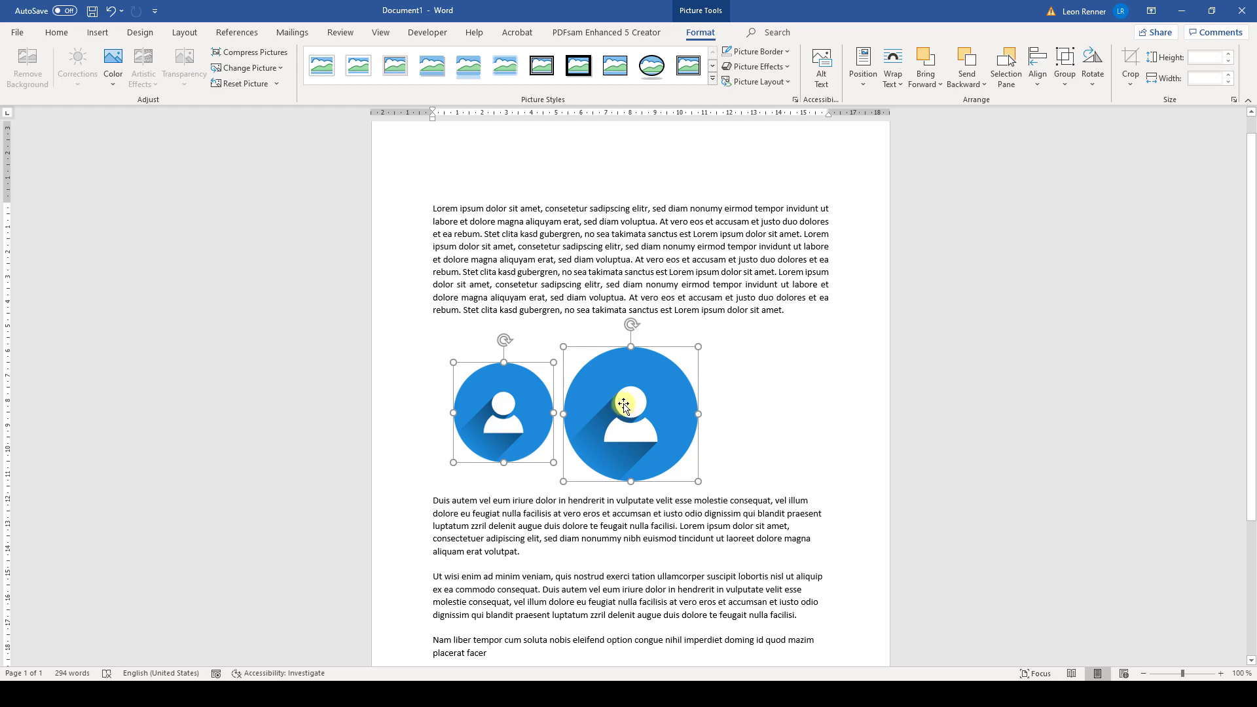
right_click(623, 404)
mouse_move(678, 493)
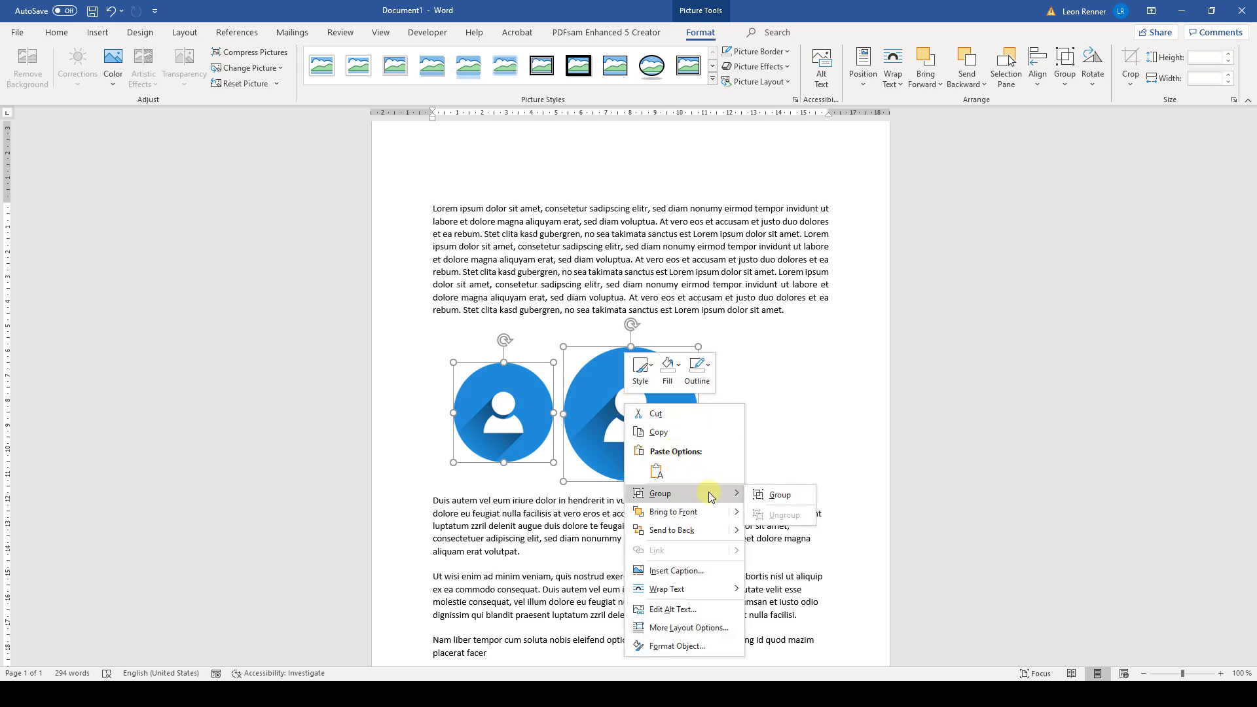
left_click(776, 497)
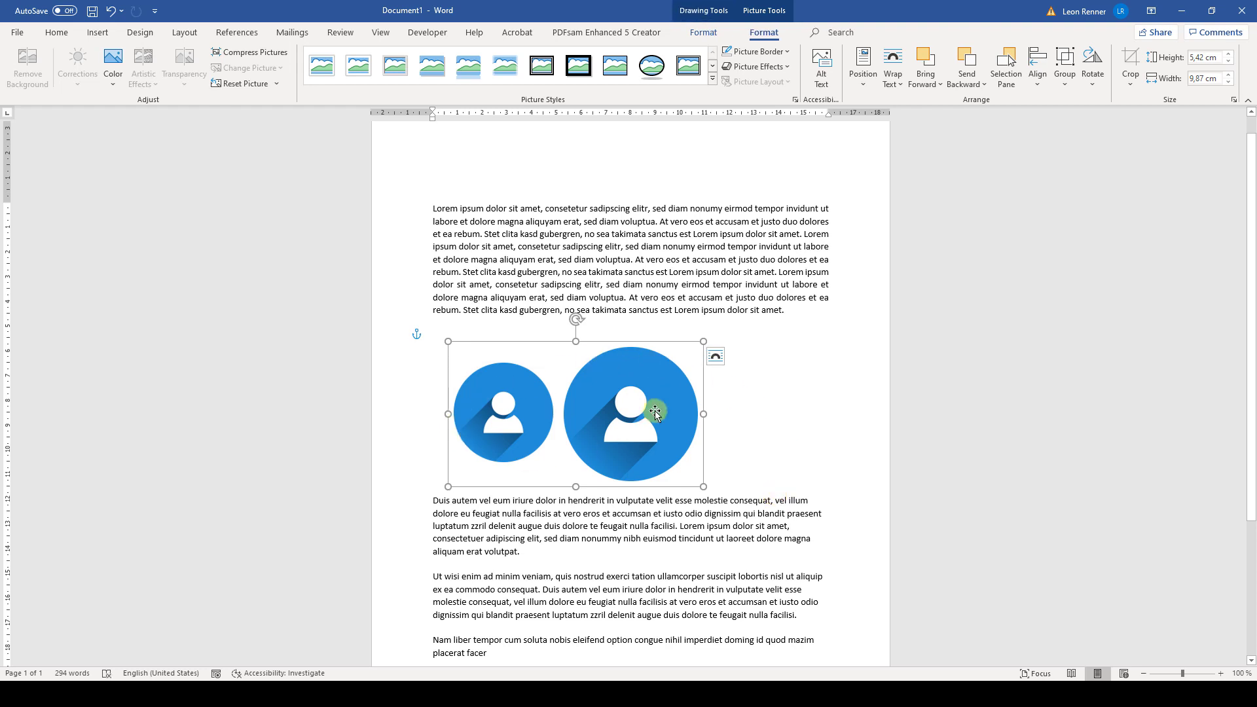
mouse_move(633, 343)
left_mouse_down()
mouse_move(670, 339)
mouse_move(663, 276)
mouse_move(628, 307)
left_mouse_up()
left_click(662, 518)
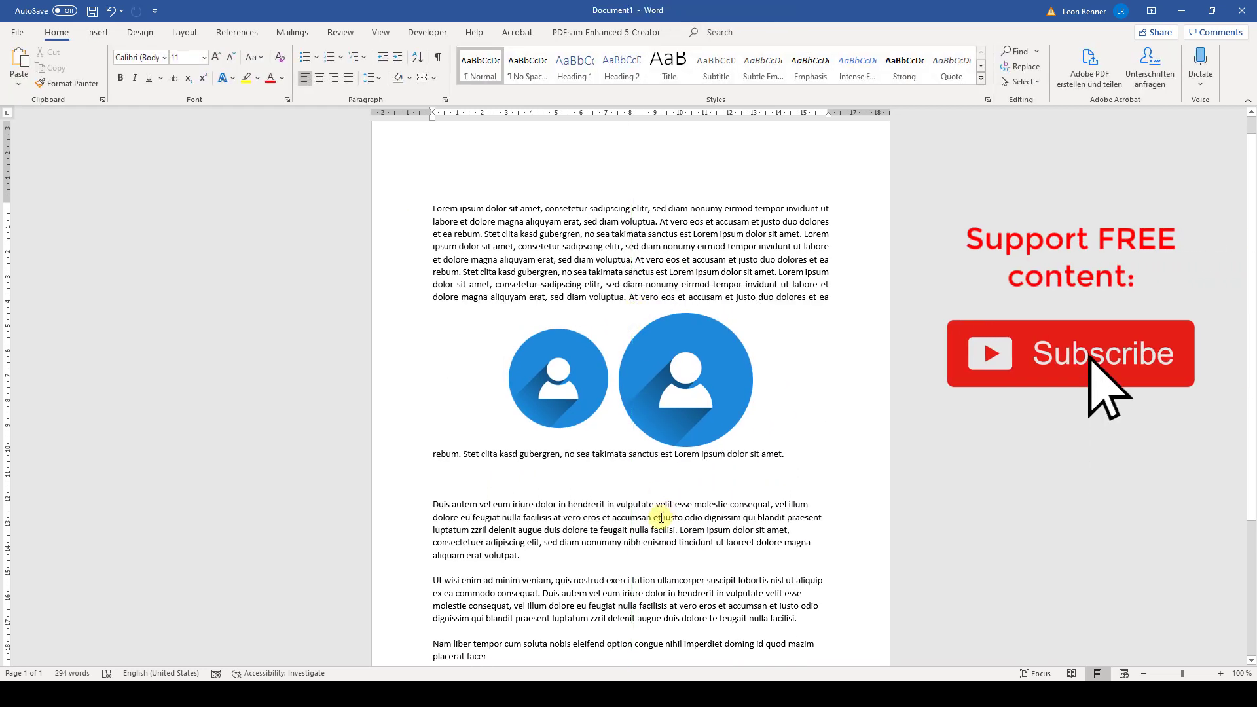